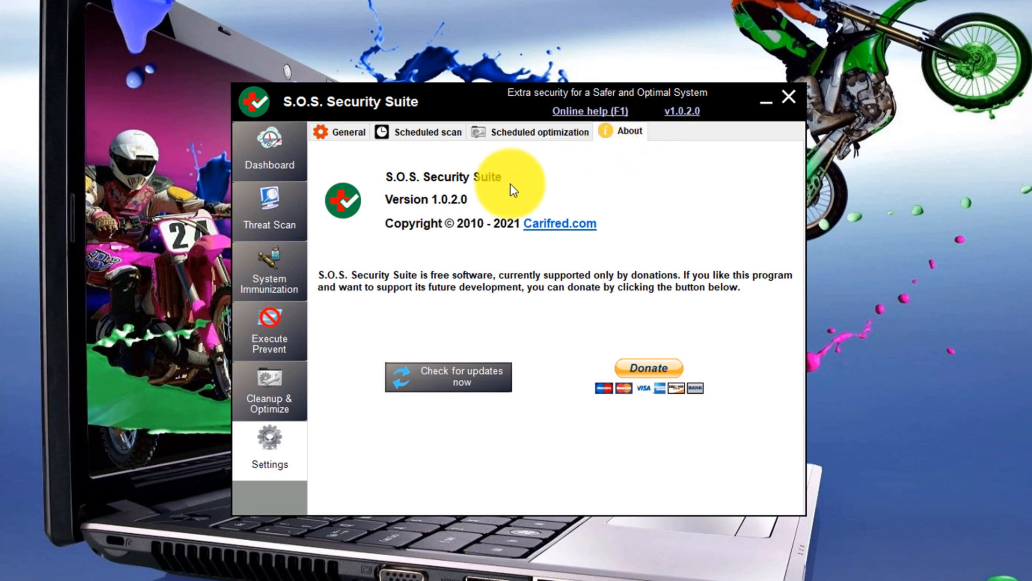
# Step: Run a threat scan with the existing scan options and decline the instructive tips
pyautogui.click(270, 156)
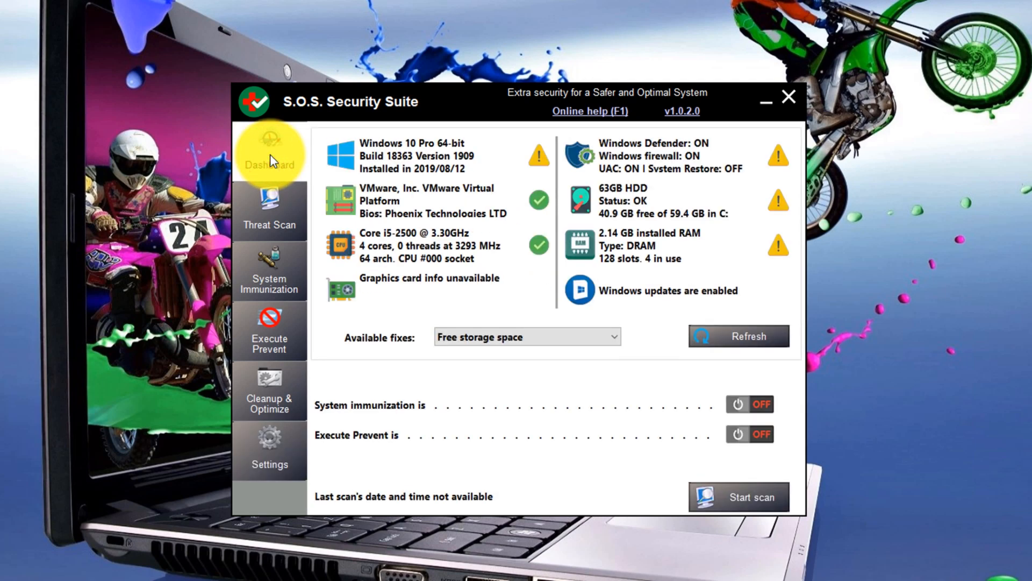
pyautogui.click(268, 215)
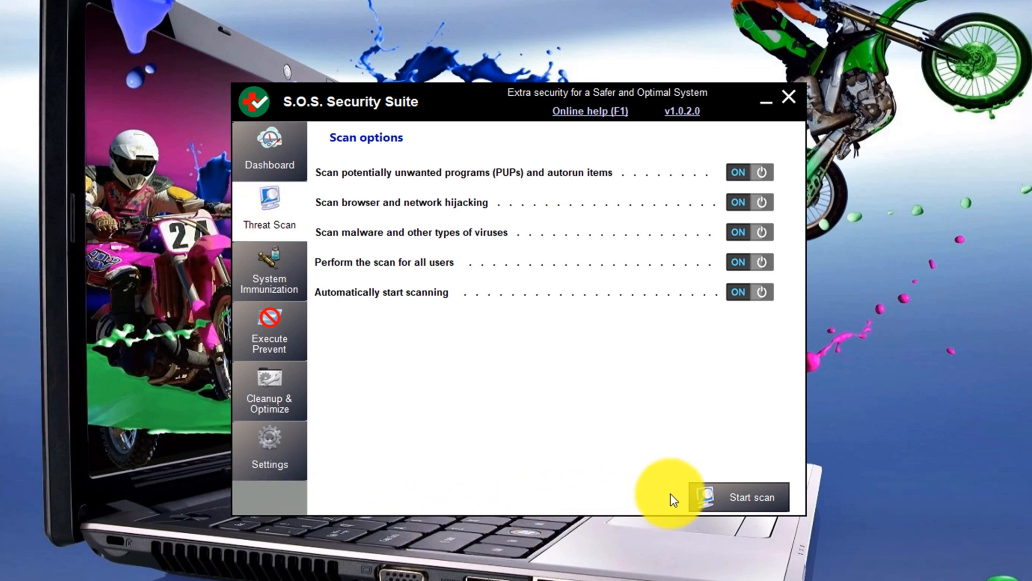
pyautogui.click(741, 498)
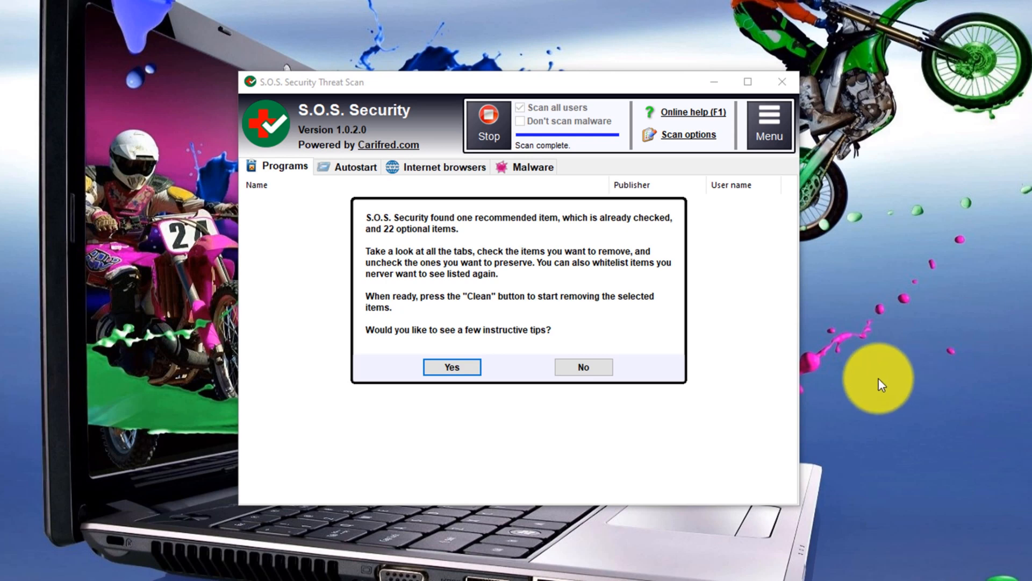
pyautogui.click(586, 370)
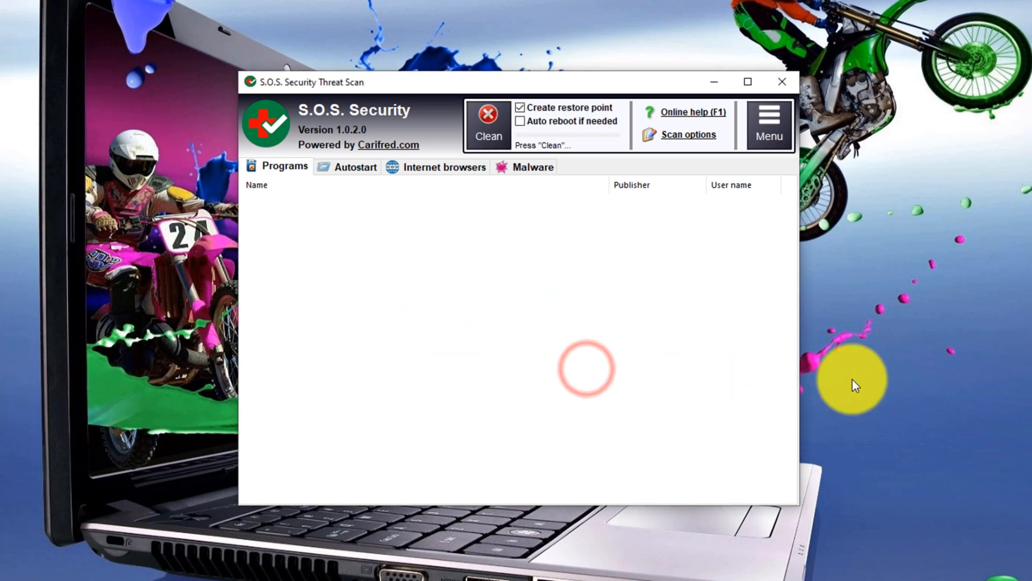
# Step: Review the autostart, internet browser and malware scan results, and mark Empty temporary folders for cleaning
pyautogui.click(355, 166)
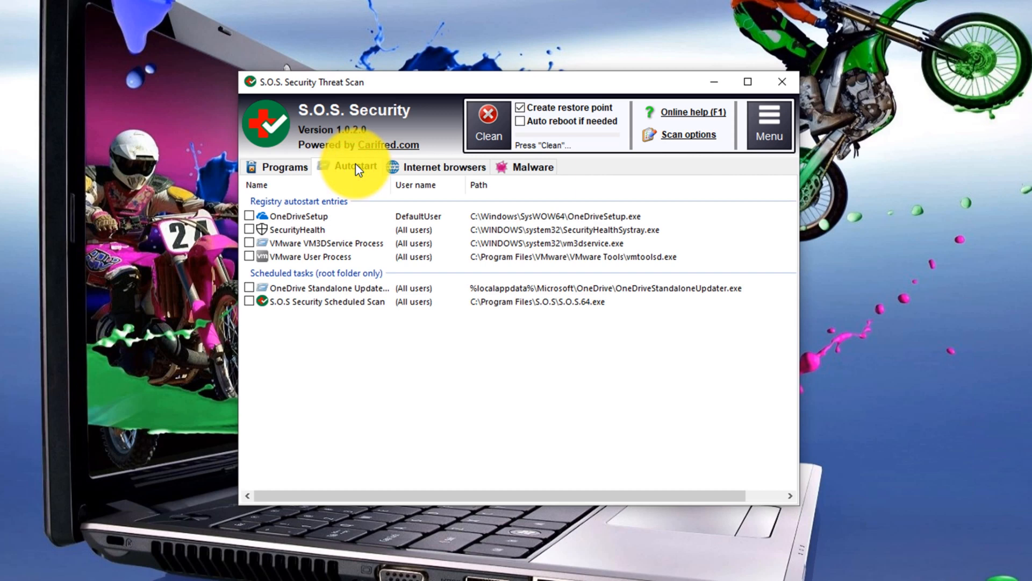
pyautogui.click(437, 165)
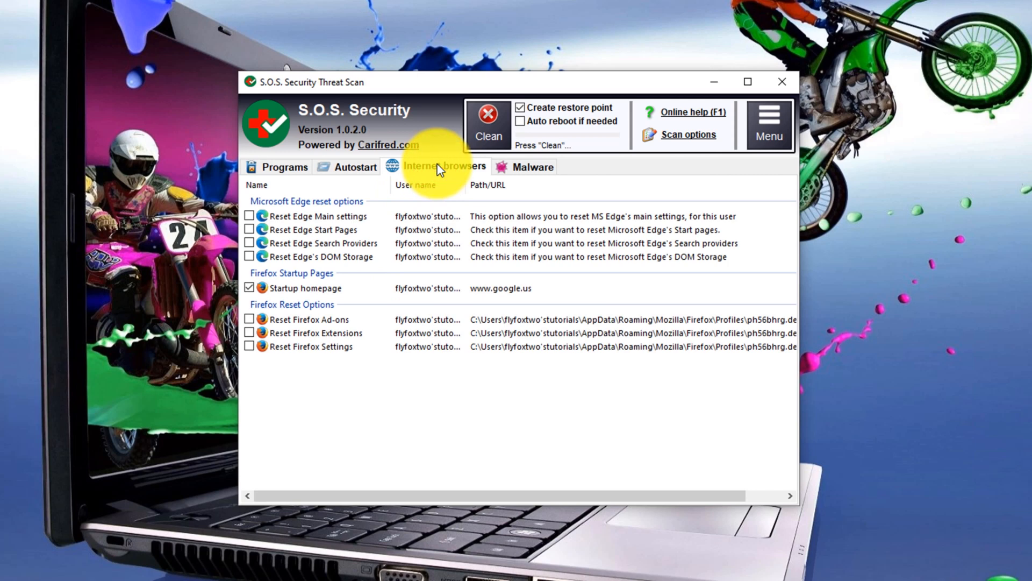
pyautogui.click(532, 166)
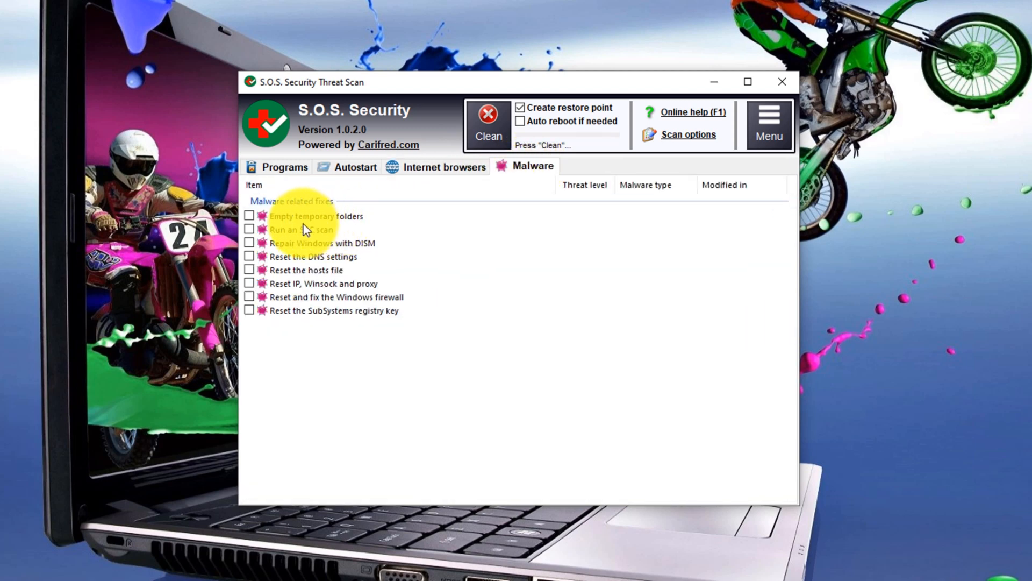
pyautogui.click(248, 211)
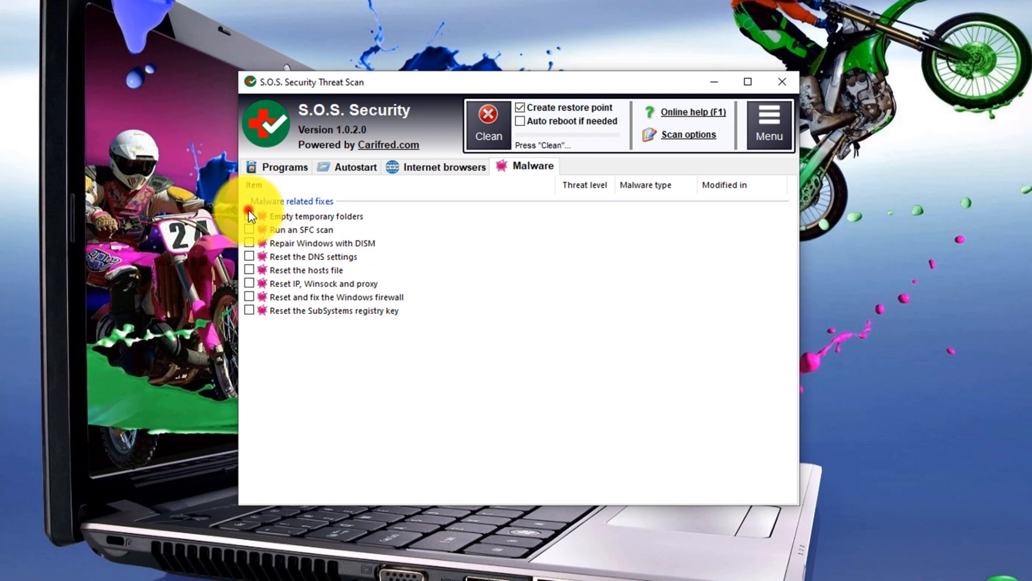
# Step: Clean the checked scan items, confirm their removal, and close the threat scan window
pyautogui.click(286, 166)
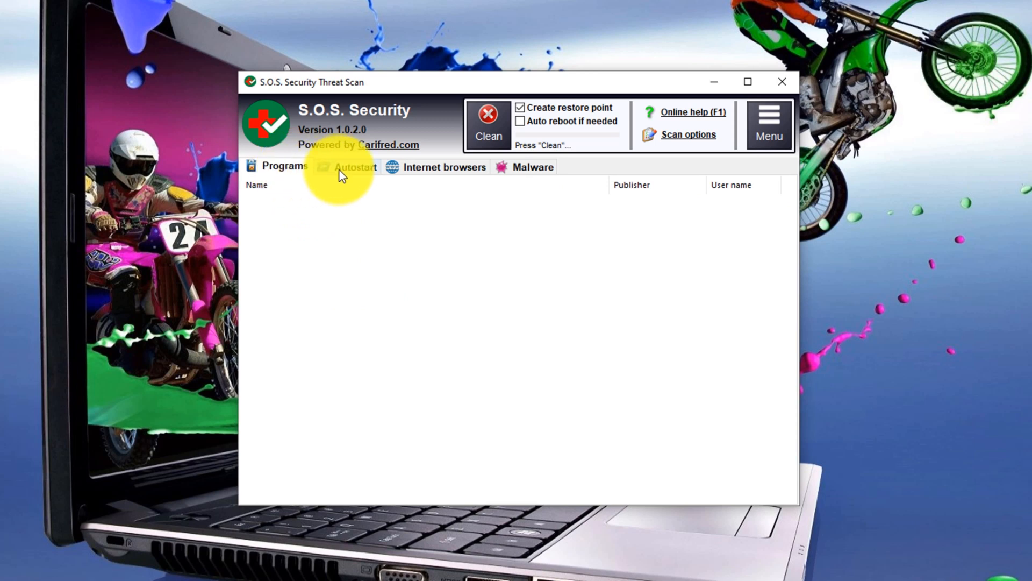
pyautogui.click(486, 130)
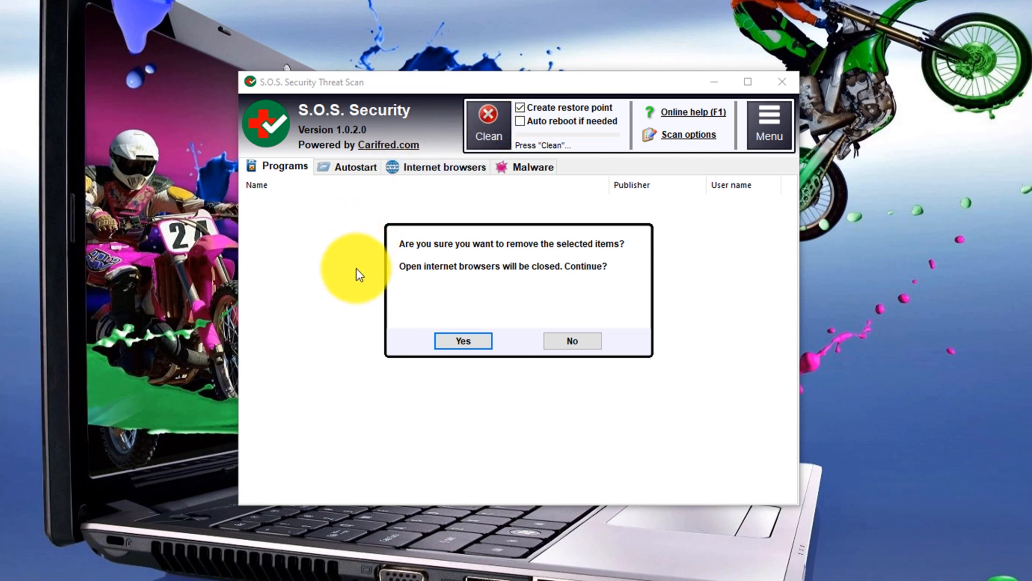
pyautogui.click(460, 341)
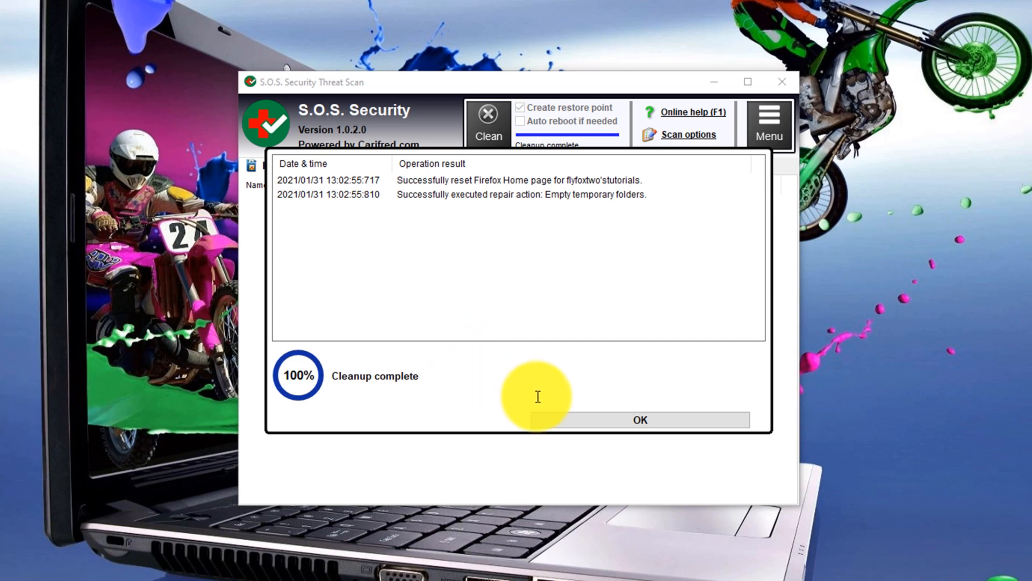
pyautogui.click(622, 422)
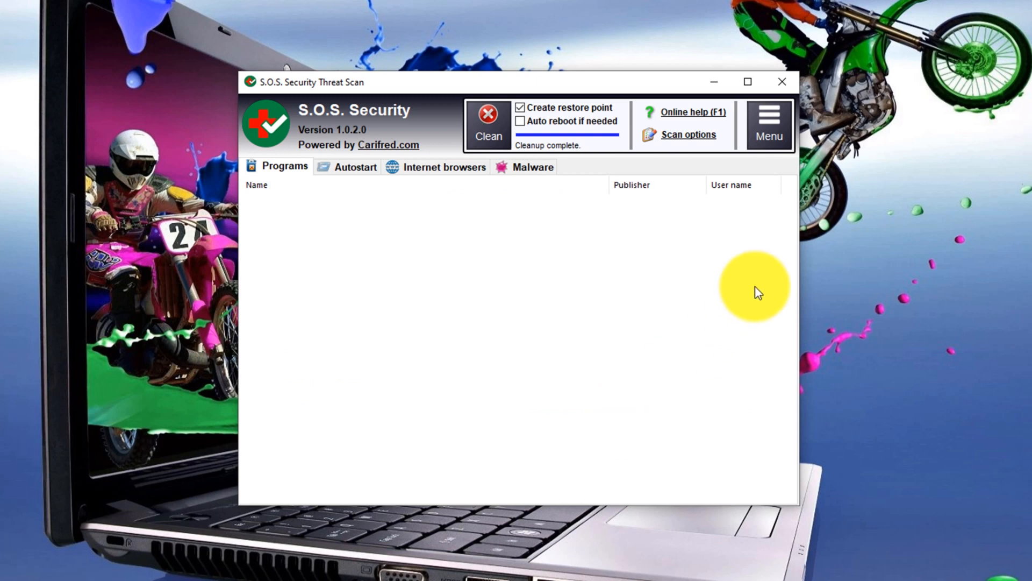
pyautogui.click(769, 127)
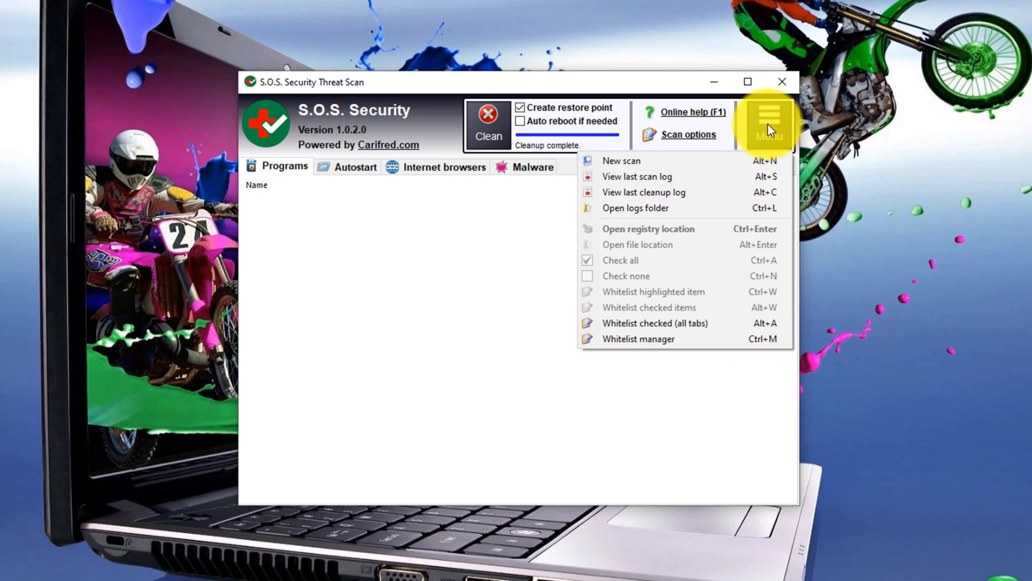
pyautogui.click(767, 123)
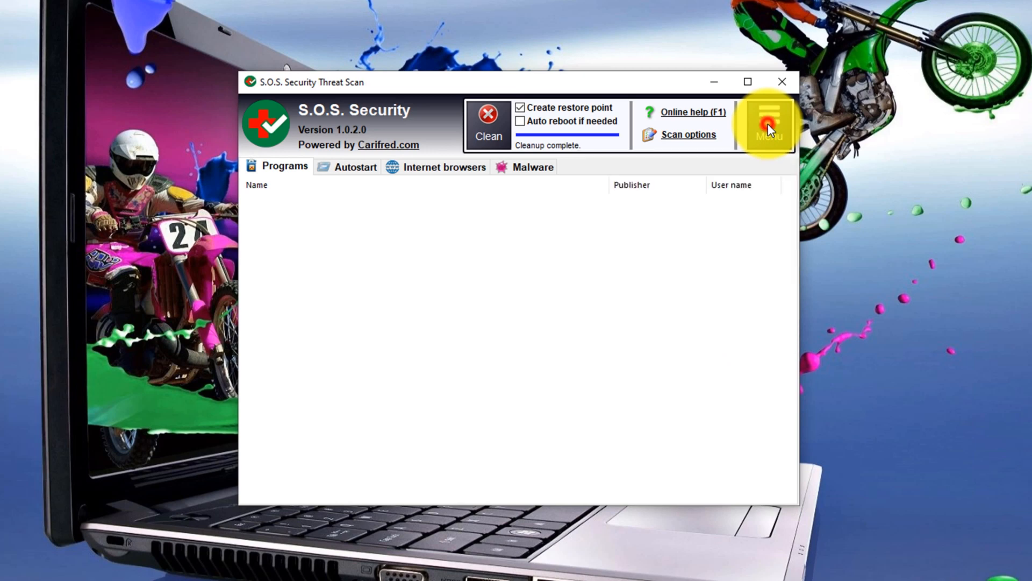
pyautogui.click(781, 82)
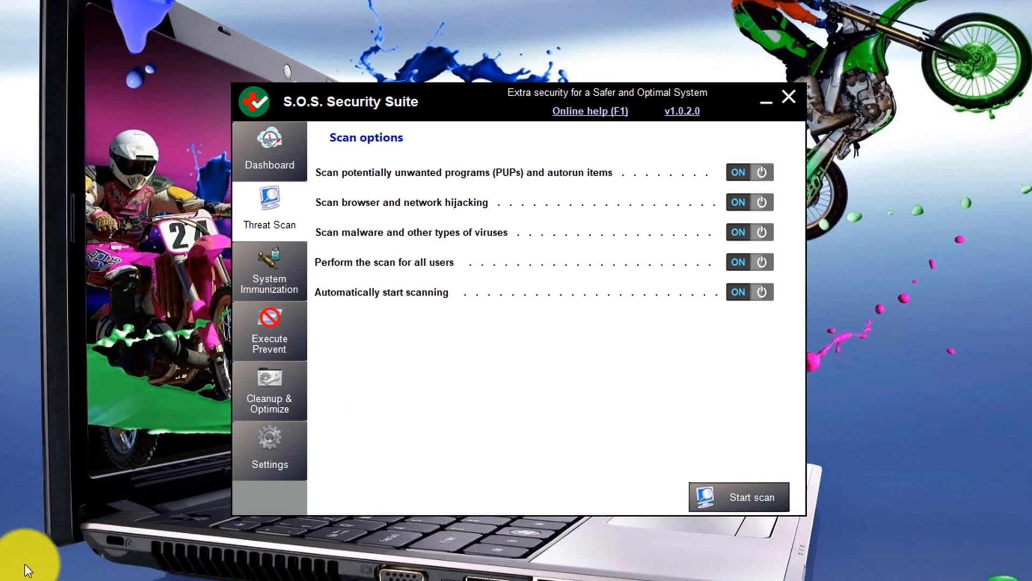
# Step: Open System Immunization and look through the areas that can be protected
pyautogui.click(278, 272)
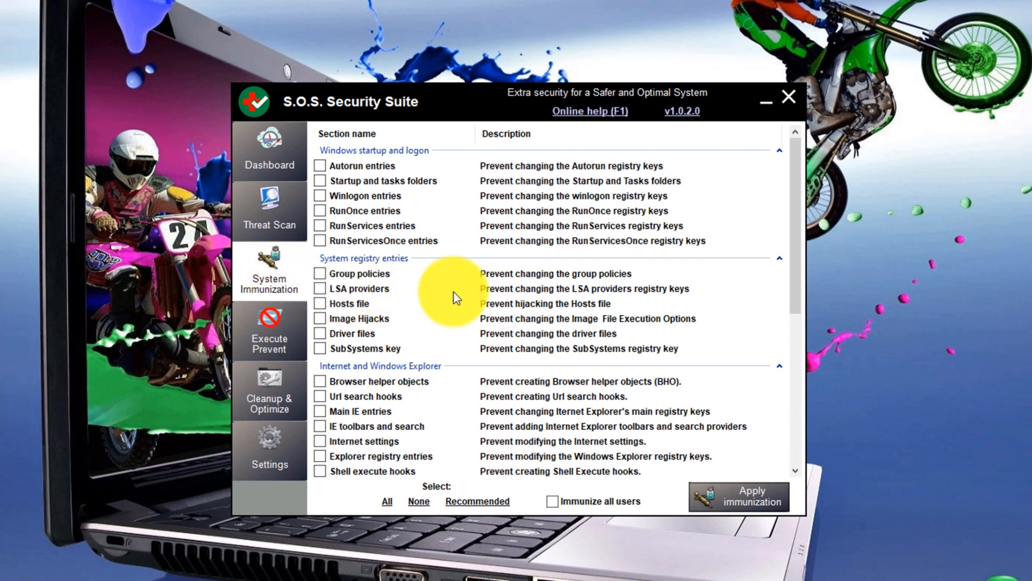
pyautogui.moveTo(793, 256)
pyautogui.mouseDown()
pyautogui.moveTo(785, 418)
pyautogui.moveTo(782, 233)
pyautogui.moveTo(774, 252)
pyautogui.mouseUp()
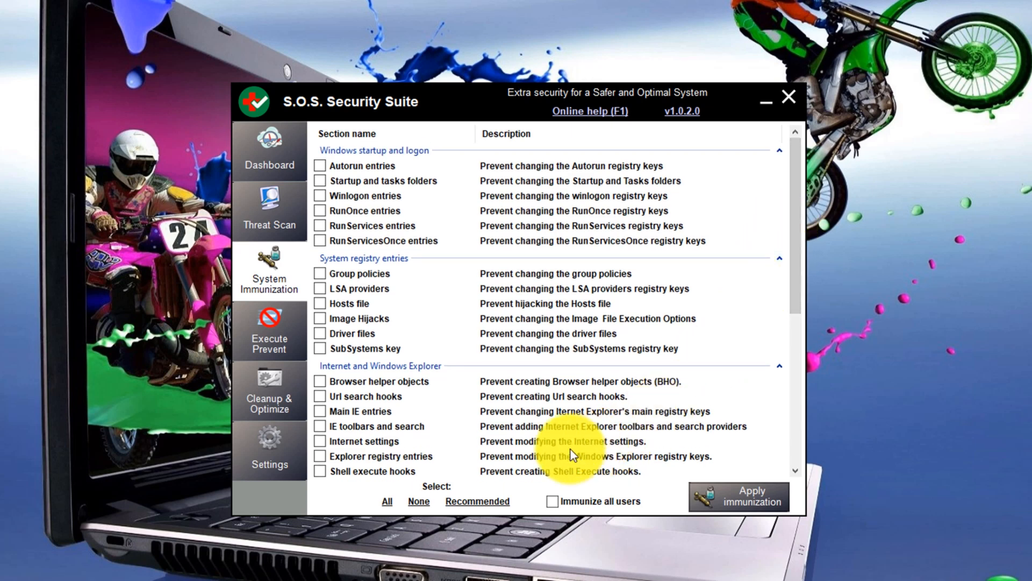
pyautogui.click(386, 501)
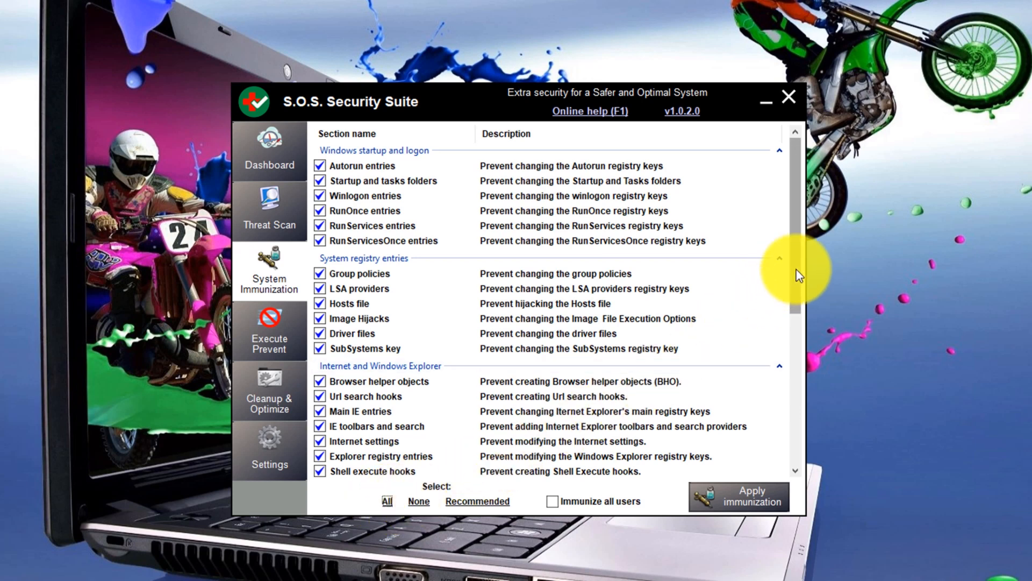
pyautogui.moveTo(796, 270)
pyautogui.mouseDown()
pyautogui.moveTo(791, 421)
pyautogui.moveTo(806, 256)
pyautogui.mouseUp()
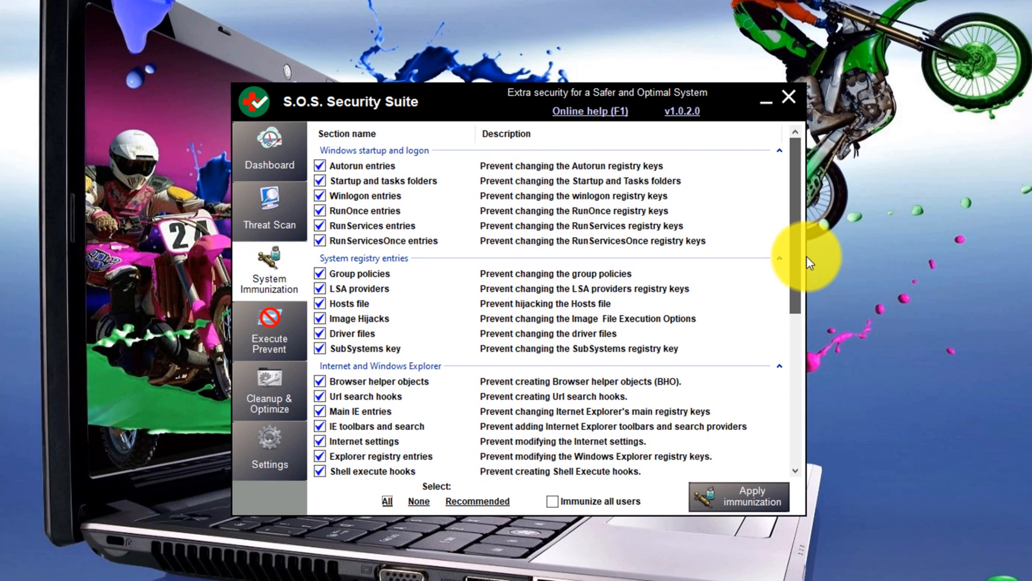
pyautogui.click(417, 502)
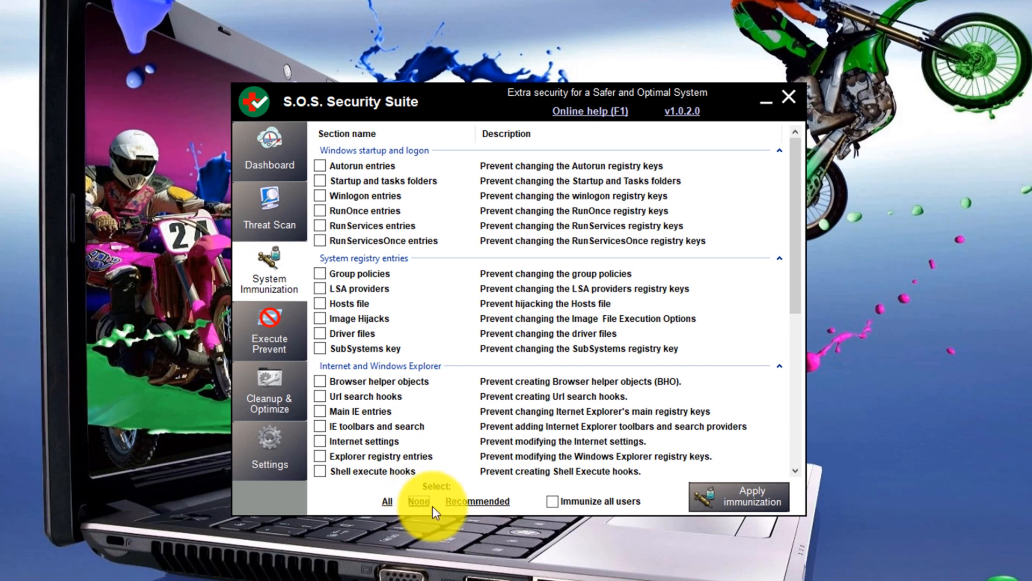
# Step: Select the recommended immunization areas and apply the immunization
pyautogui.click(487, 502)
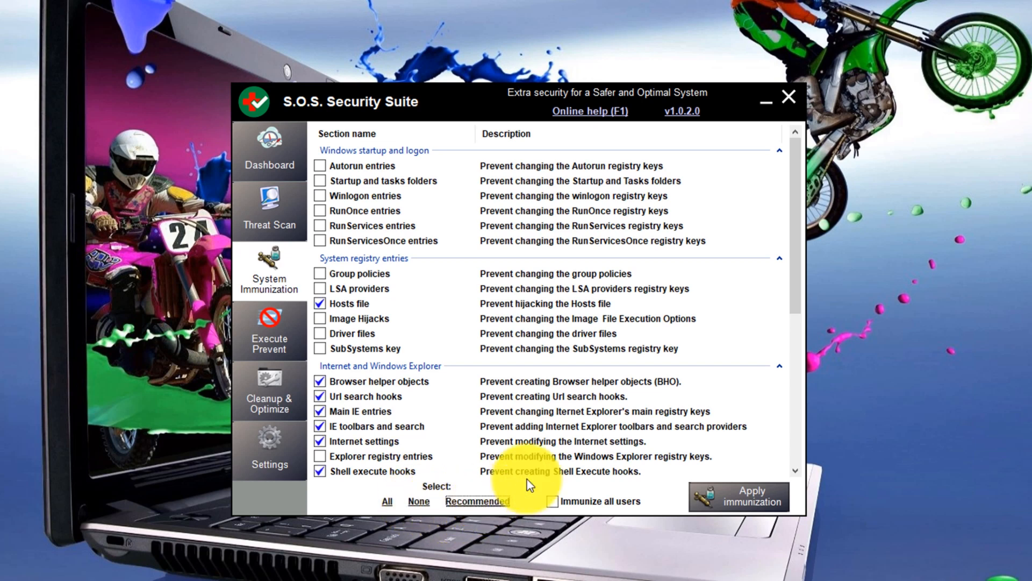
pyautogui.moveTo(797, 279)
pyautogui.mouseDown()
pyautogui.moveTo(783, 430)
pyautogui.moveTo(792, 275)
pyautogui.mouseUp()
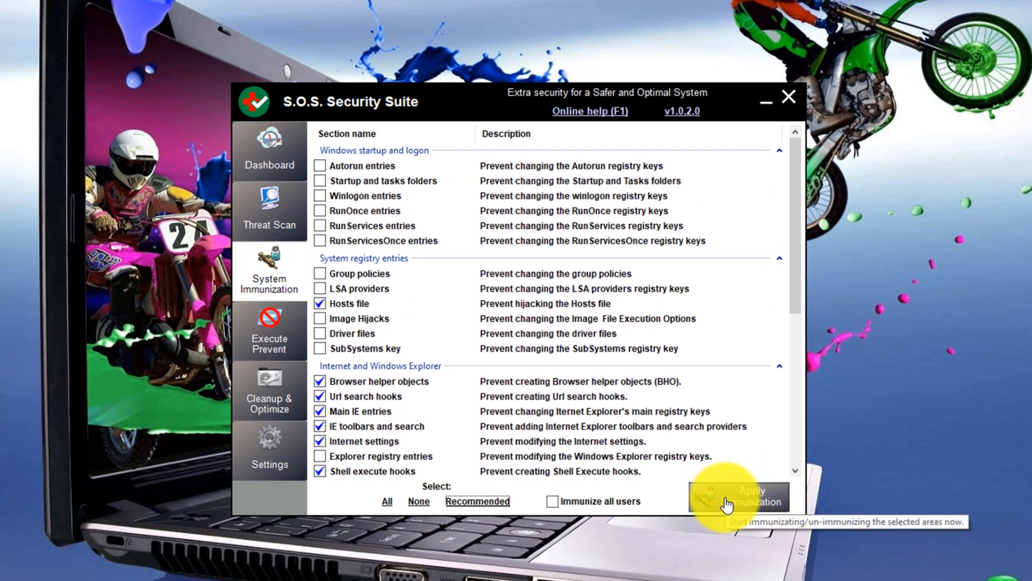
pyautogui.click(728, 504)
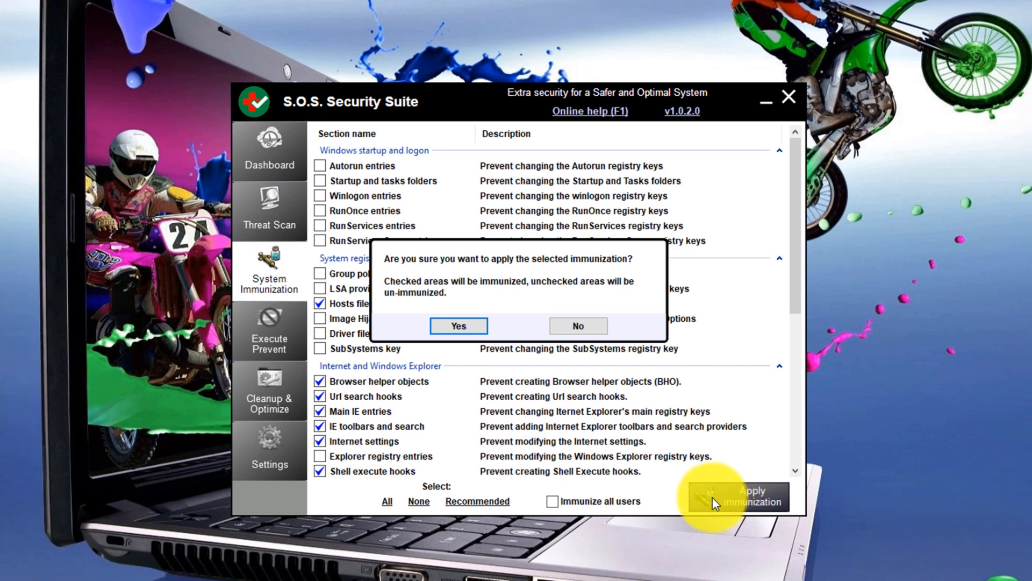
pyautogui.click(453, 326)
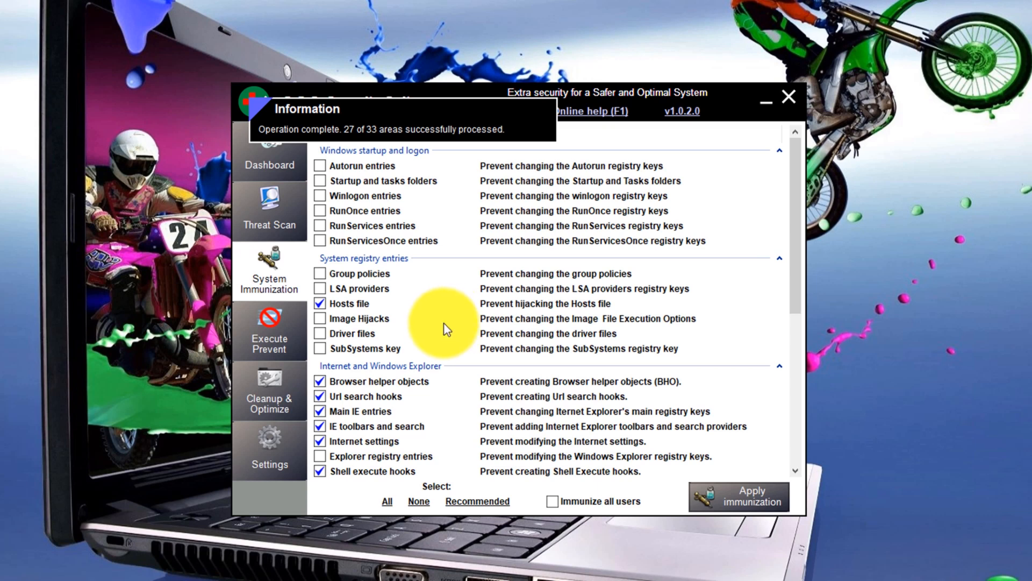
# Step: Enable Execute Prevent for the whole user profile (except exclusions), then save and apply the policies
pyautogui.click(269, 343)
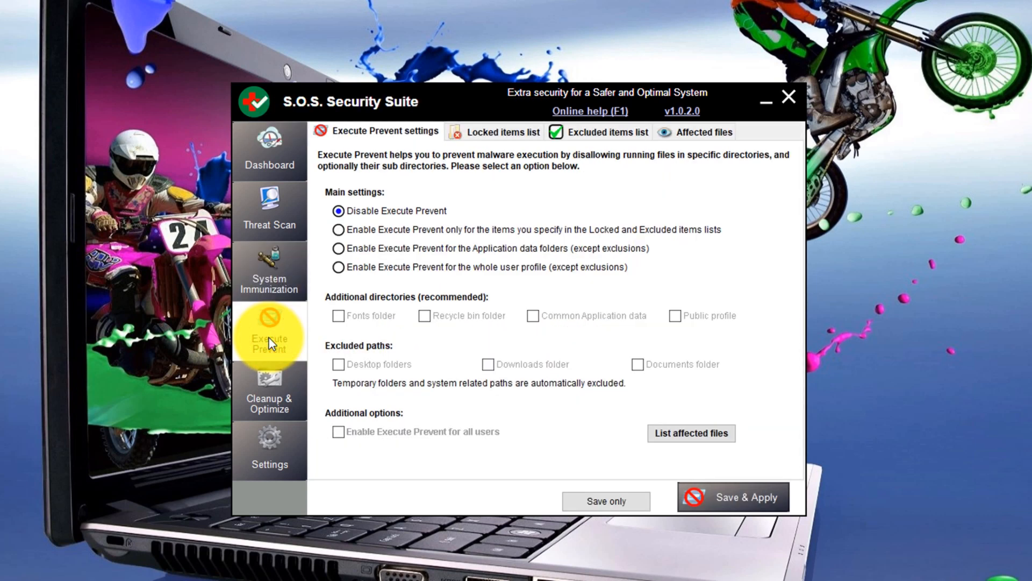
pyautogui.click(339, 229)
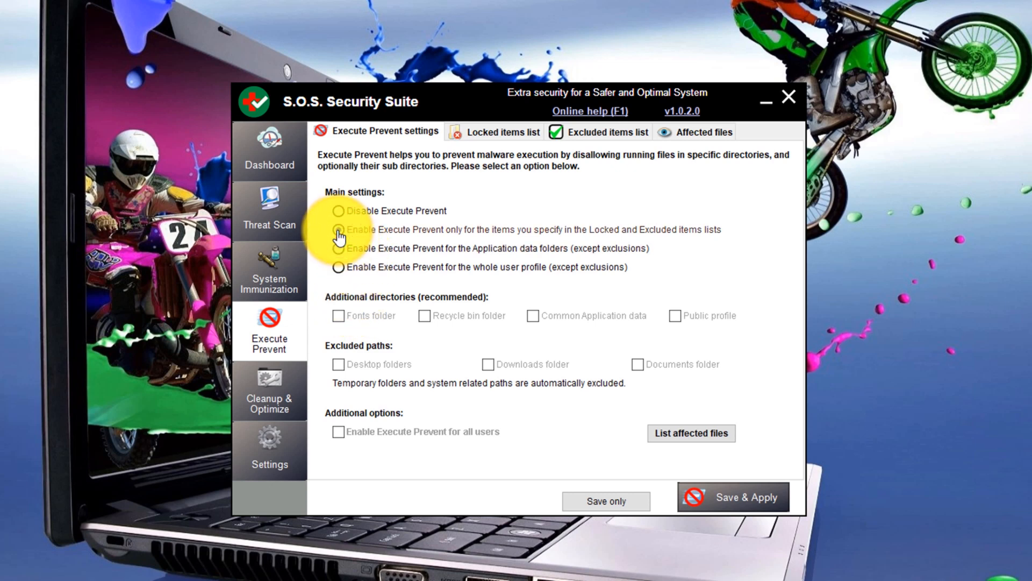
pyautogui.click(338, 249)
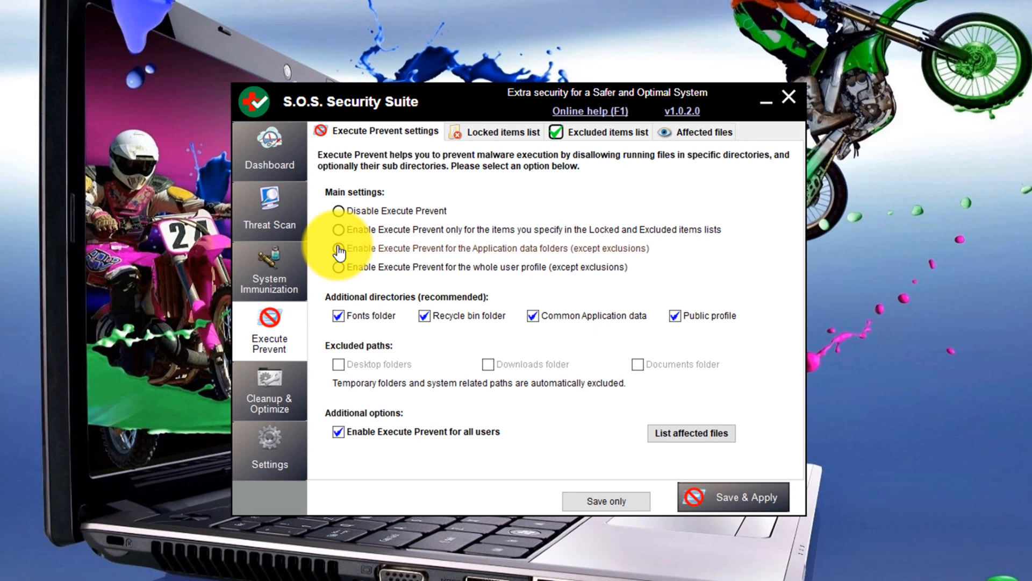
pyautogui.click(338, 267)
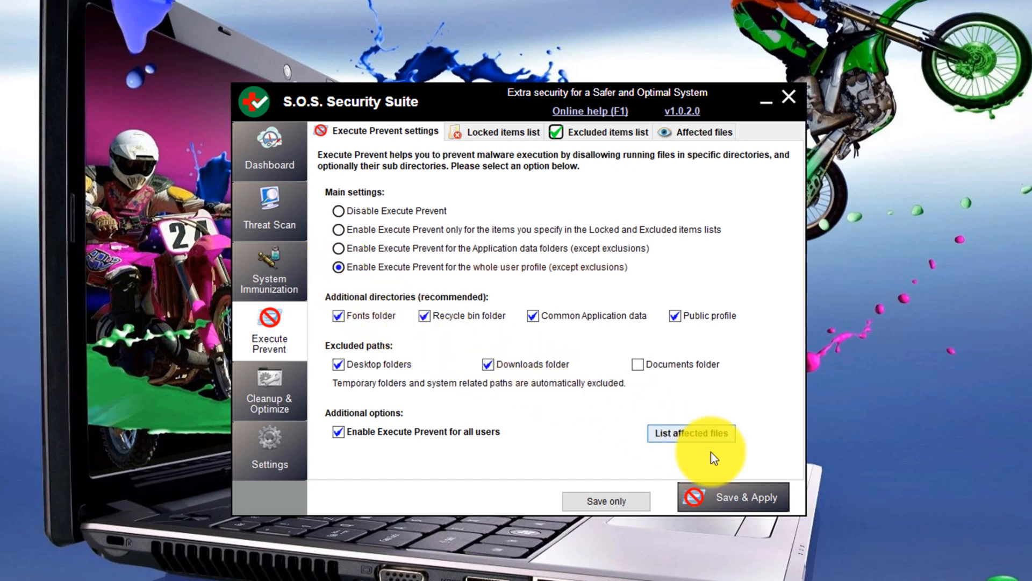
pyautogui.click(747, 508)
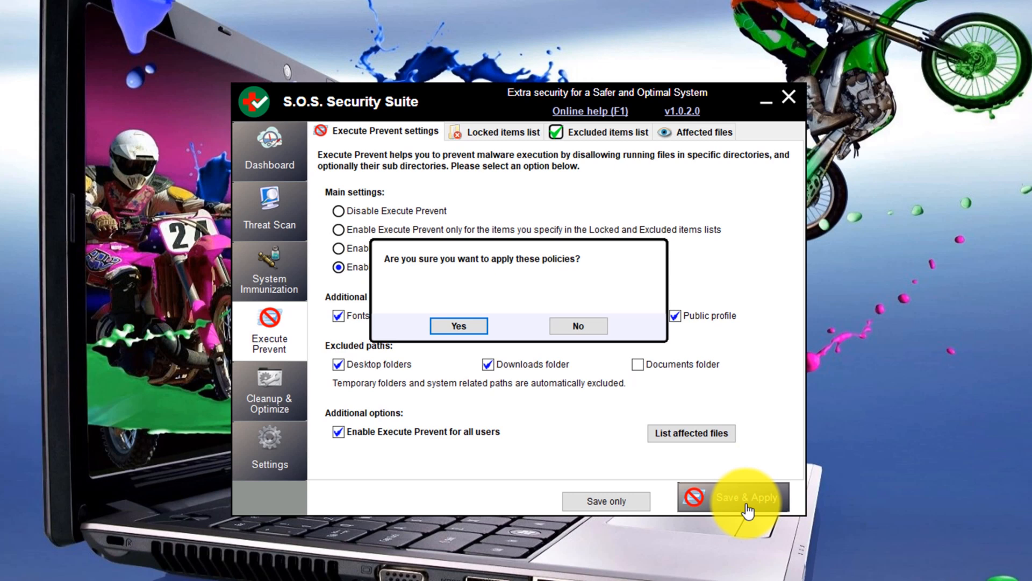
pyautogui.click(460, 325)
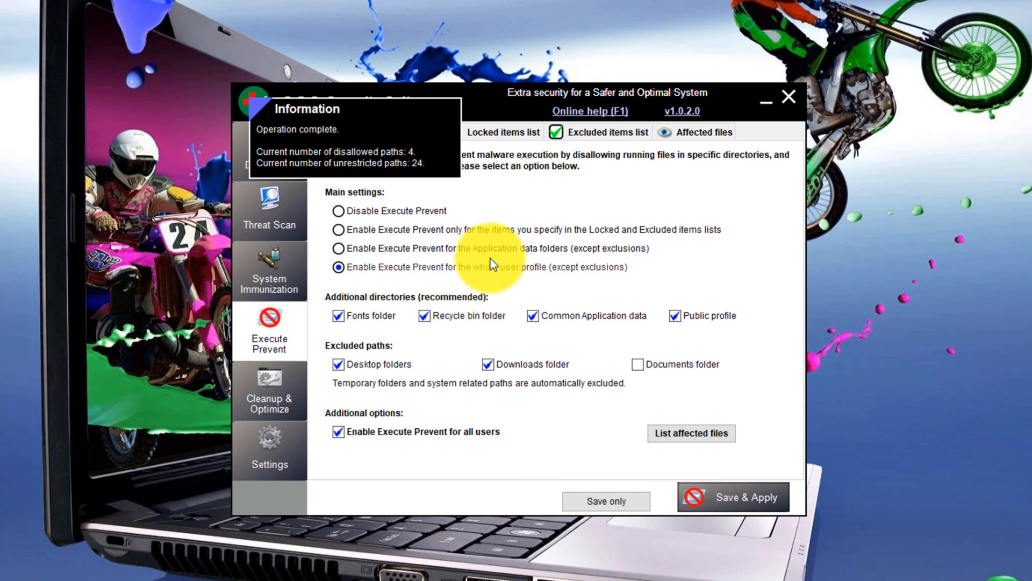
# Step: Examine the locked items, excluded items and affected files lists of Execute Prevent
pyautogui.click(481, 132)
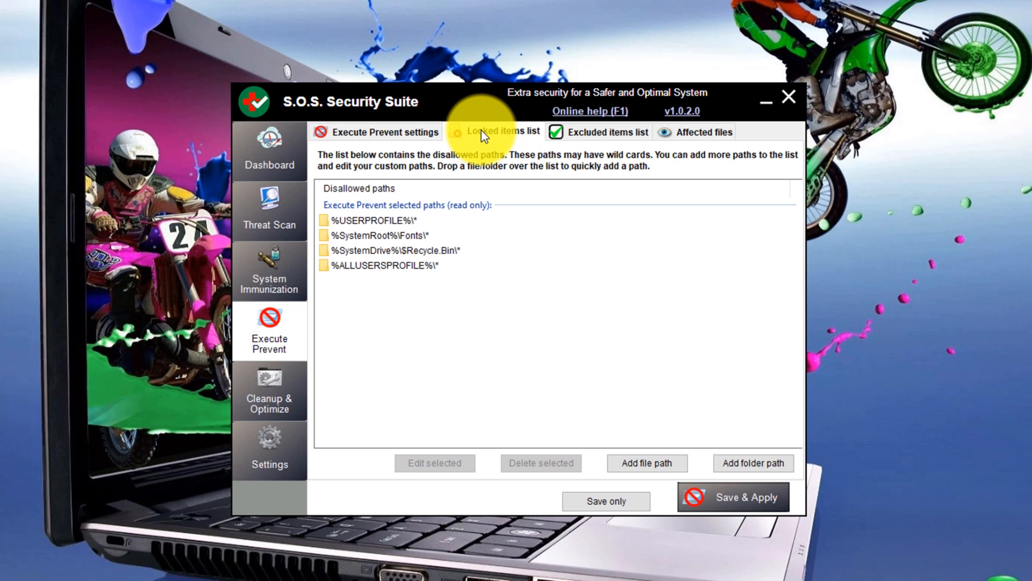
pyautogui.click(618, 131)
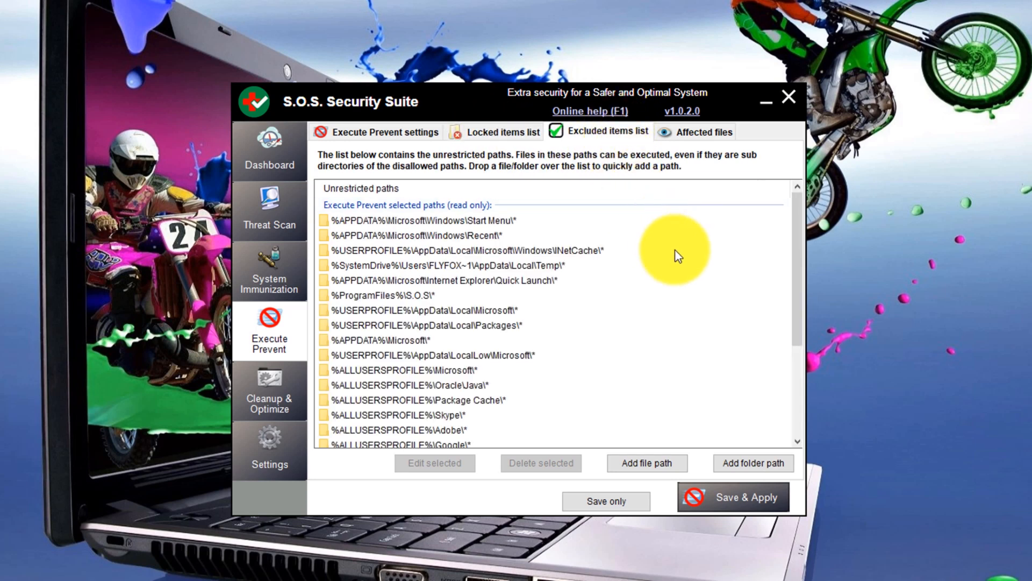
pyautogui.moveTo(801, 250); pyautogui.dragTo(808, 353)
pyautogui.scroll(3, 801, 223)
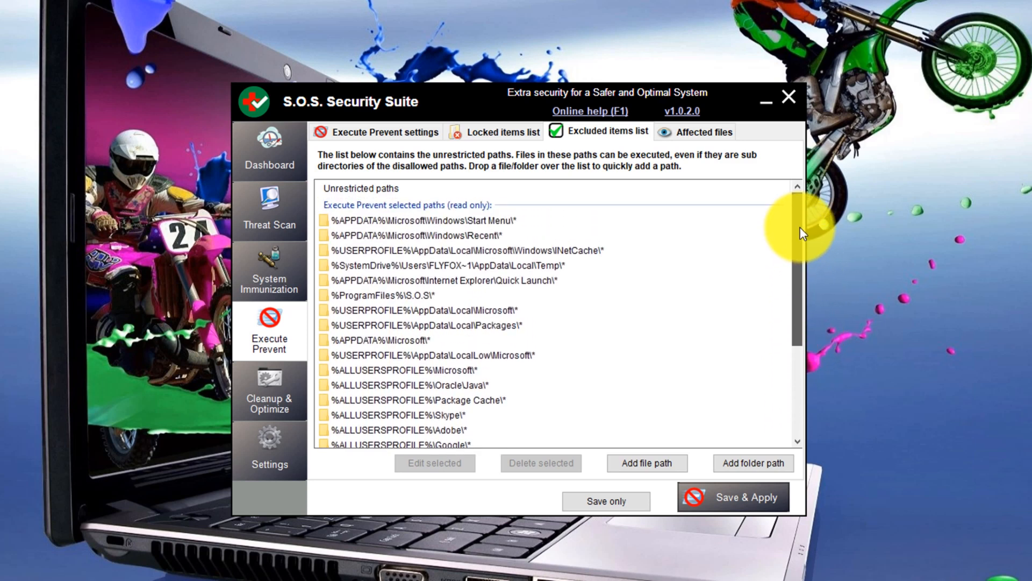
pyautogui.click(689, 134)
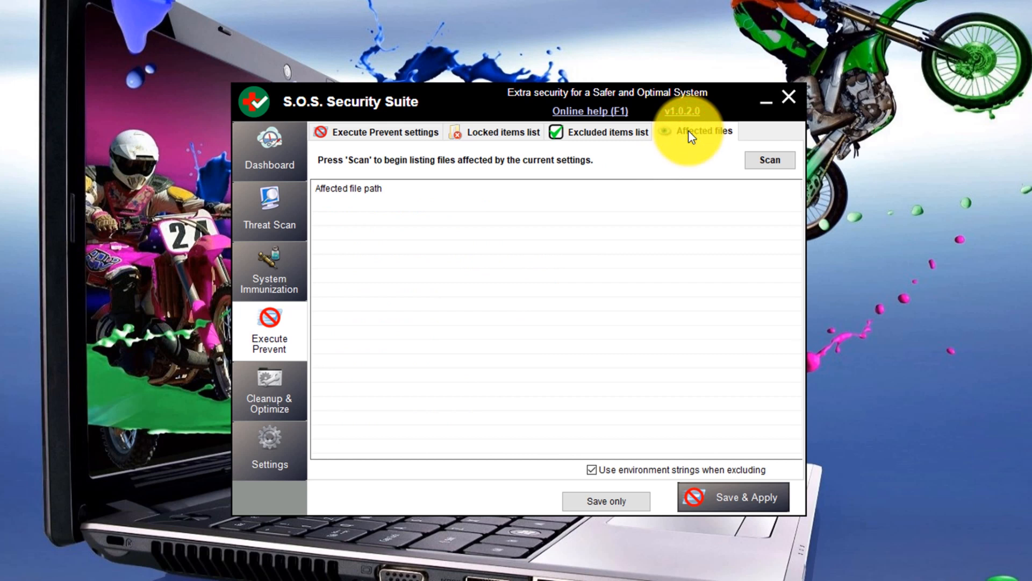
# Step: Save and apply the current Execute Prevent policies again from the affected files view
pyautogui.click(727, 501)
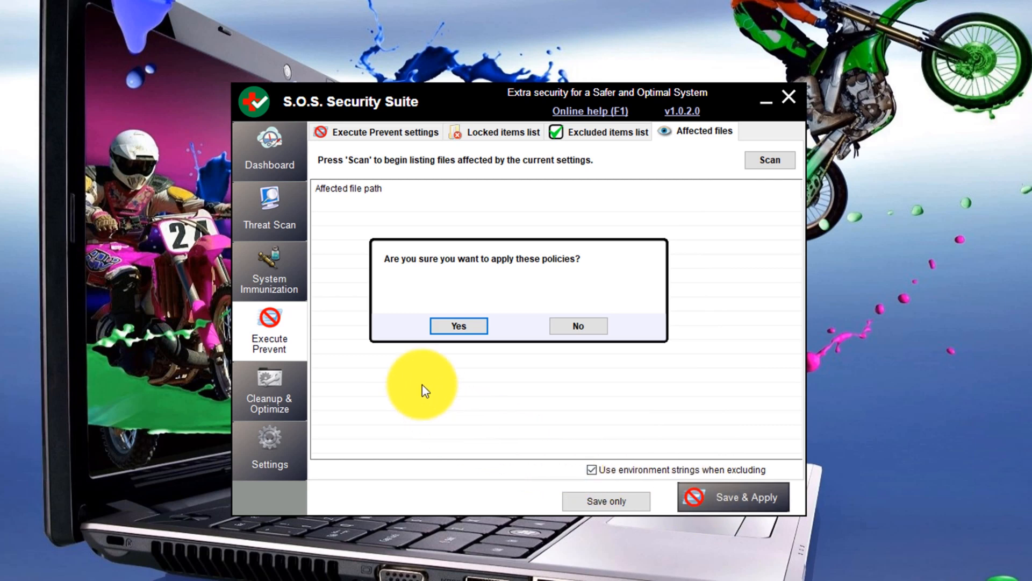
pyautogui.click(452, 325)
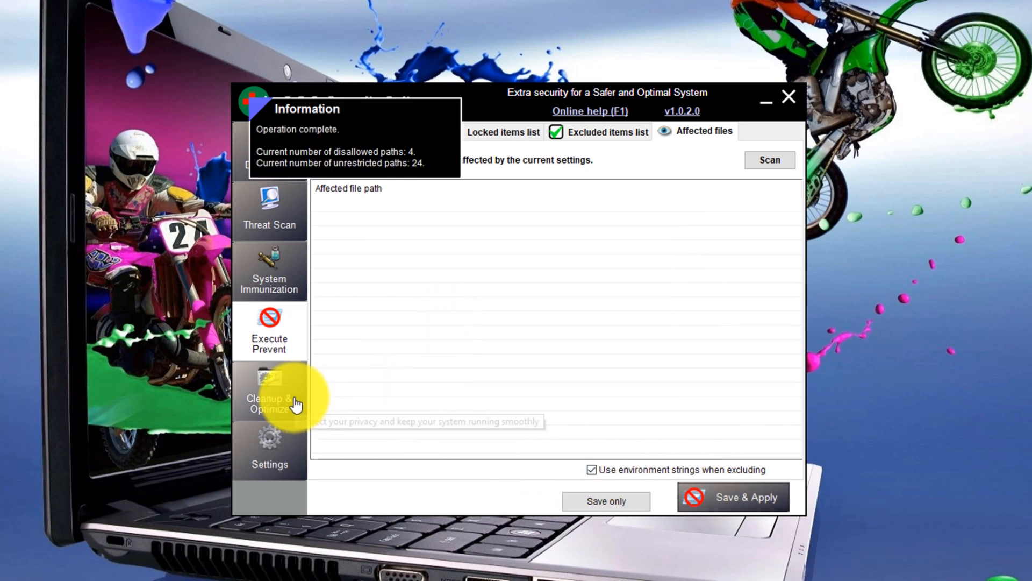
# Step: Run Cleanup & Optimize to clear Firefox history, empty temporary folders and all browsers cache, and optimize boot and shutdown, then dismiss the report
pyautogui.click(271, 399)
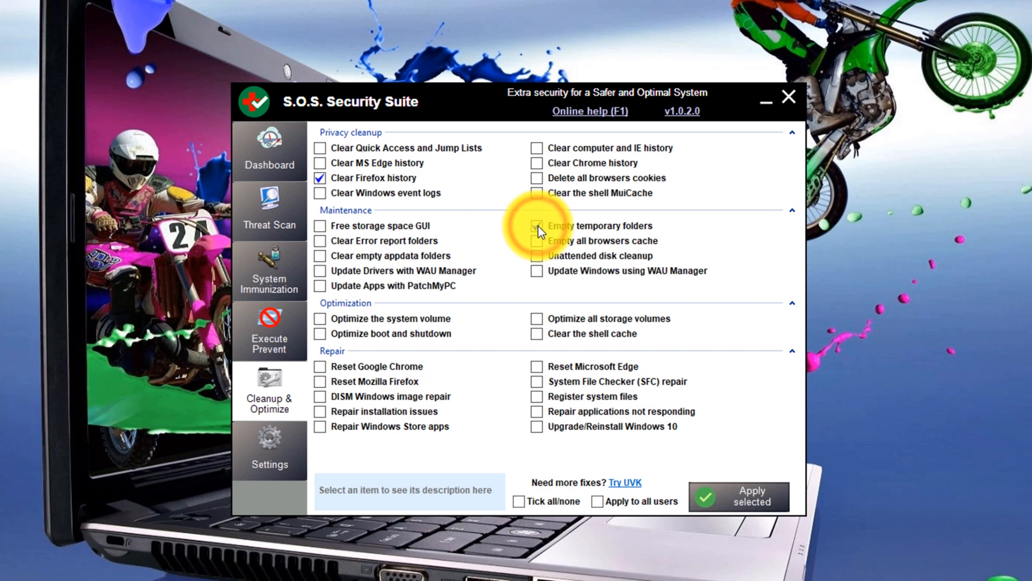
pyautogui.click(537, 242)
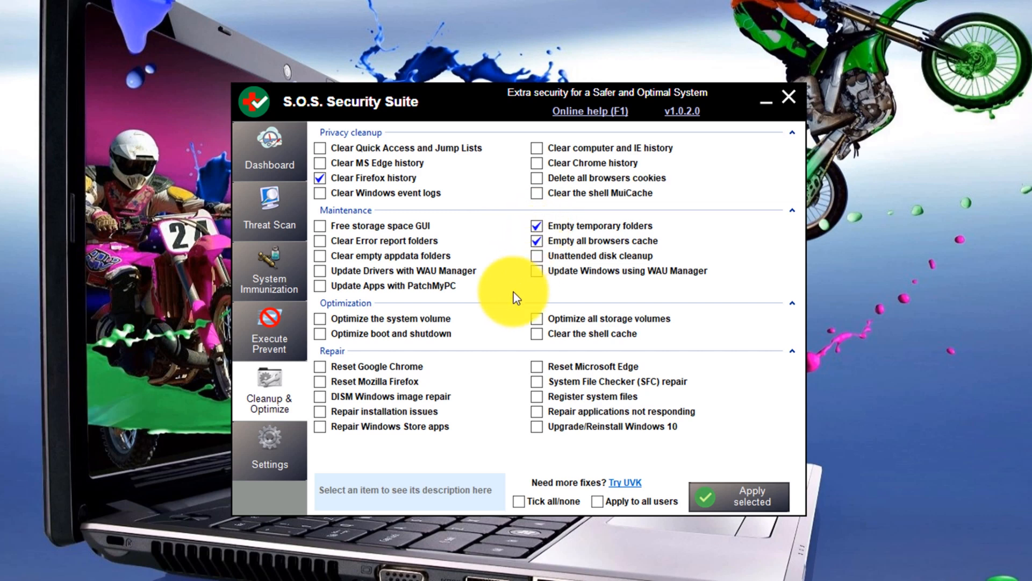
pyautogui.click(321, 334)
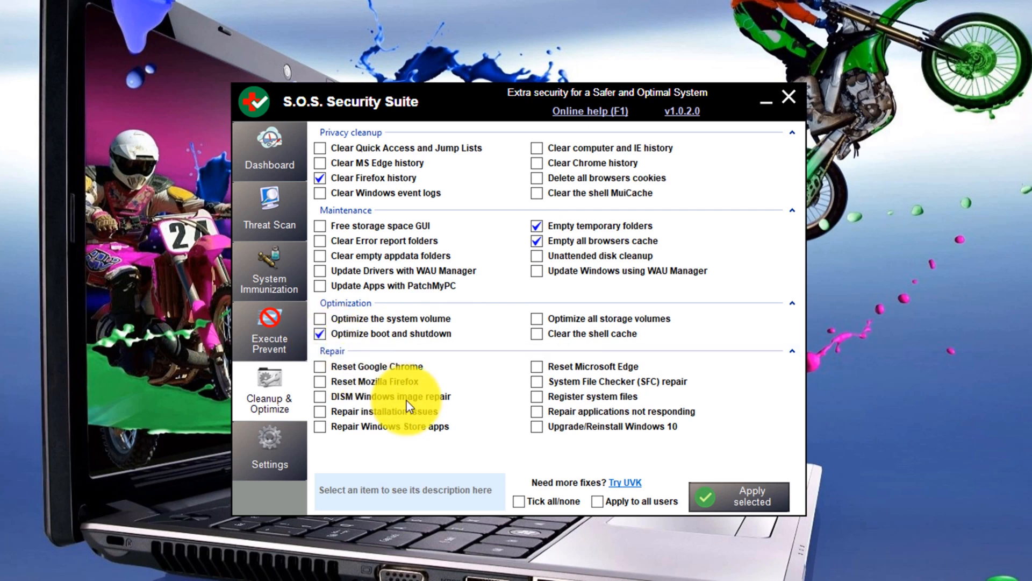
pyautogui.click(746, 503)
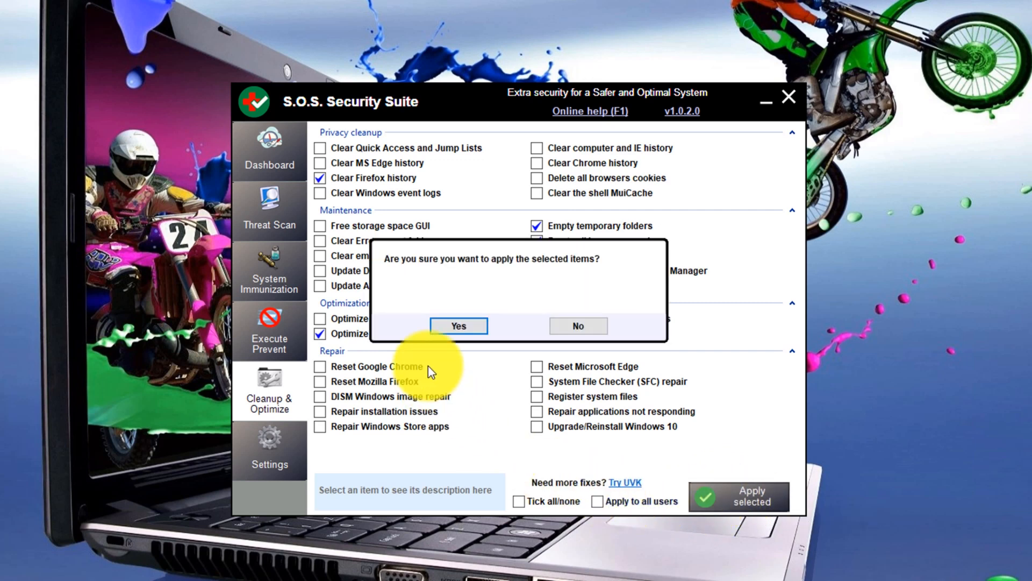
pyautogui.click(469, 329)
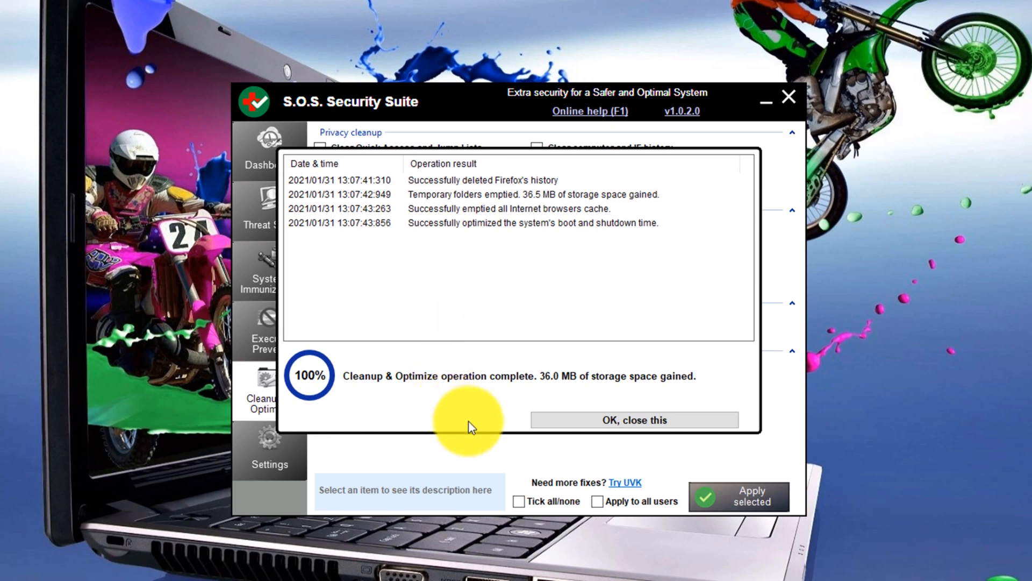
pyautogui.click(597, 422)
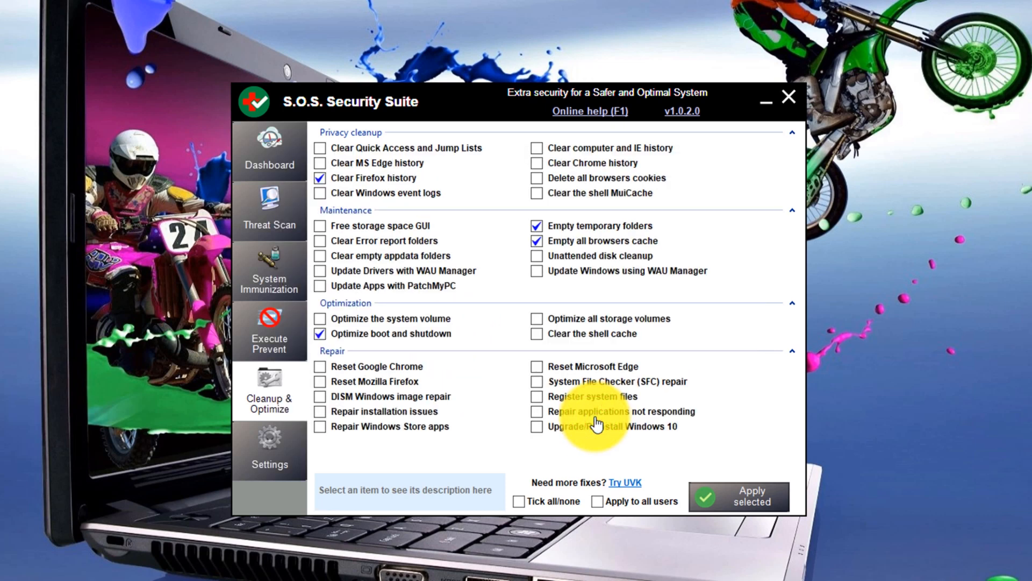
# Step: Review the system and protection status on the Dashboard, then close the security suite
pyautogui.click(270, 163)
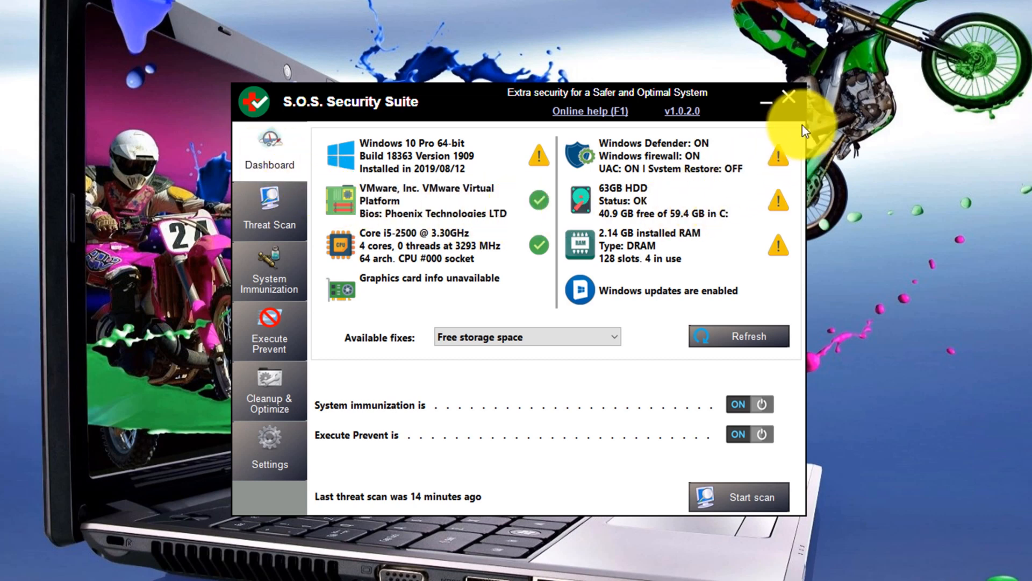
pyautogui.click(789, 101)
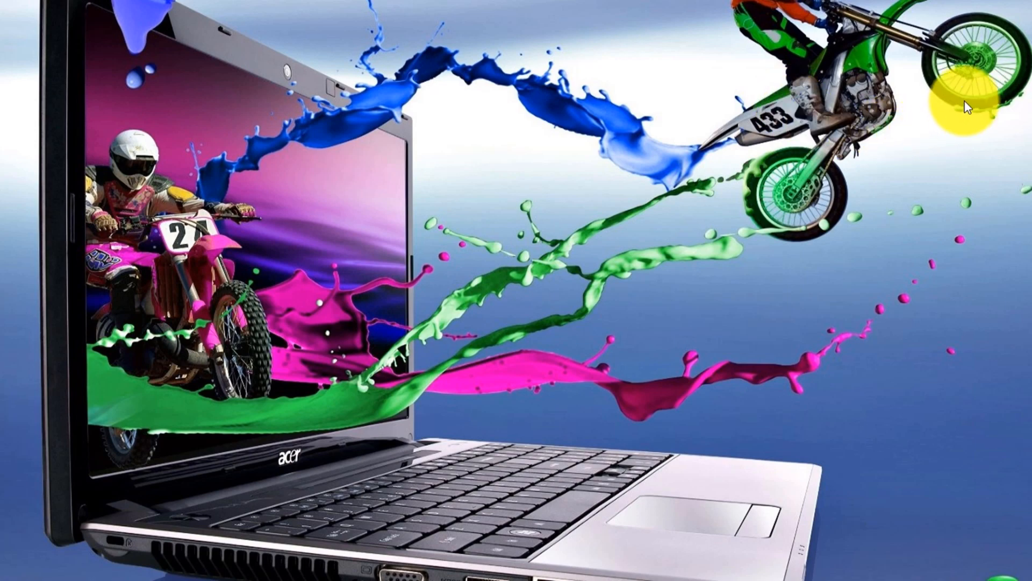